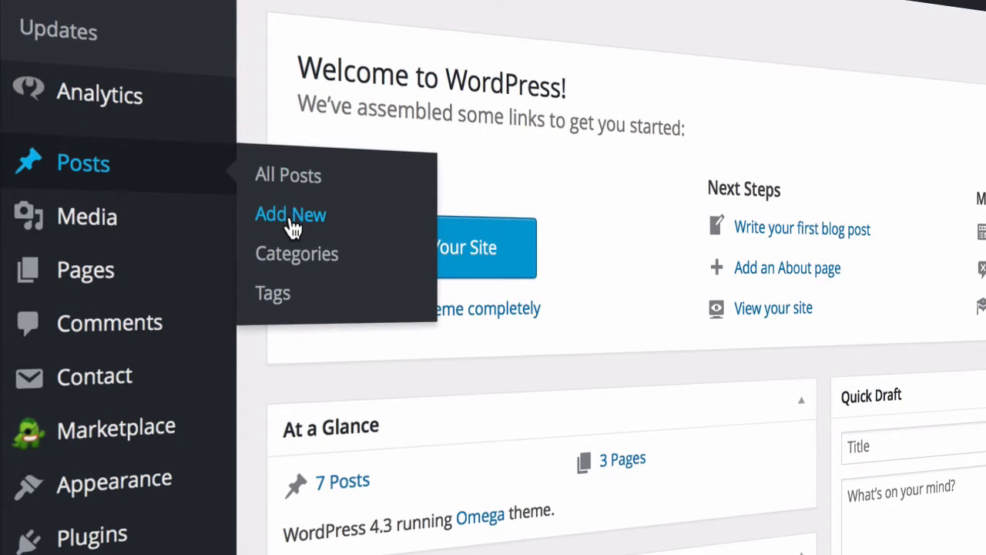
- Start a new post and switch the content editor between Text and Visual modes, ending in Visual mode
{"action": "left_click", "coordinate": [292, 219]}
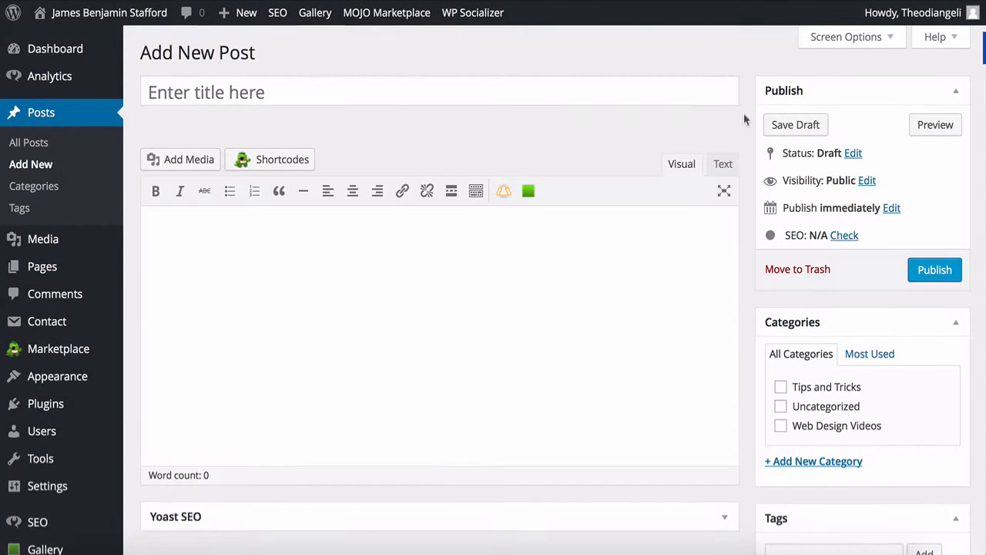
{"action": "left_click", "coordinate": [723, 165]}
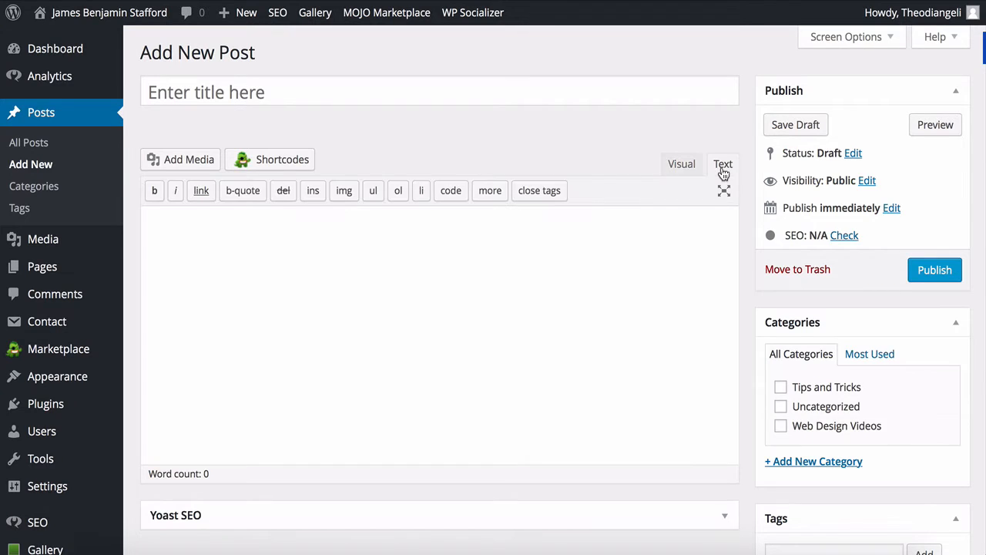
{"action": "left_click", "coordinate": [680, 170]}
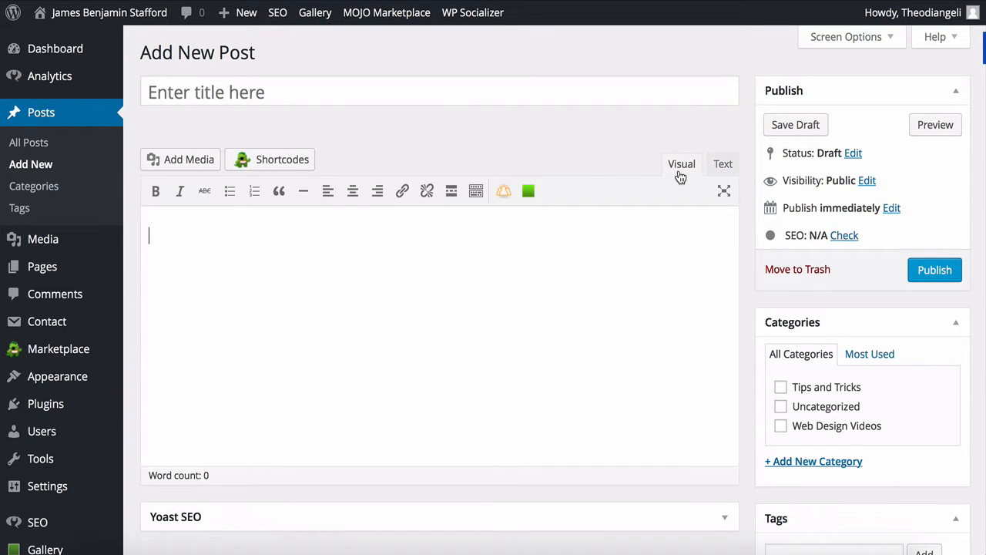
{"action": "left_click", "coordinate": [725, 167]}
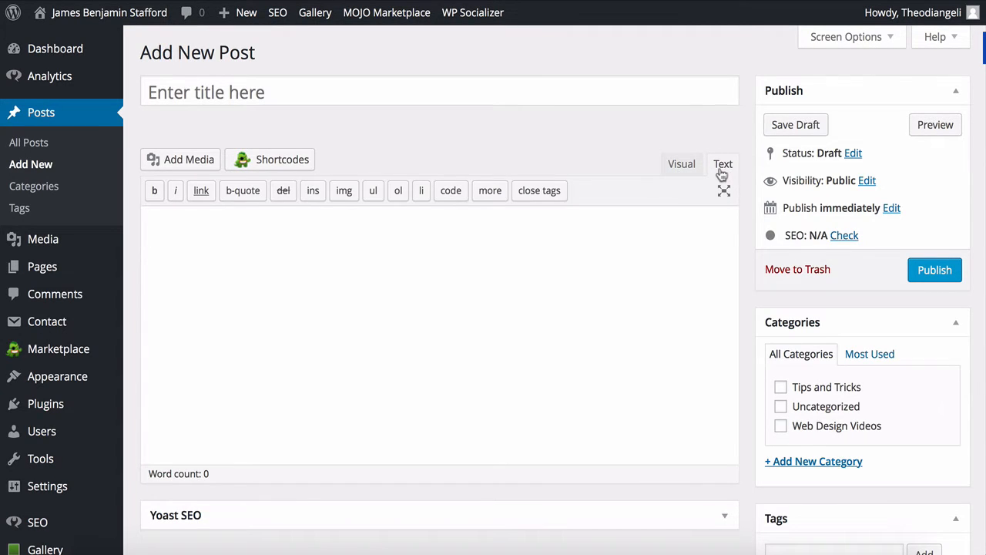
{"action": "left_click", "coordinate": [682, 170]}
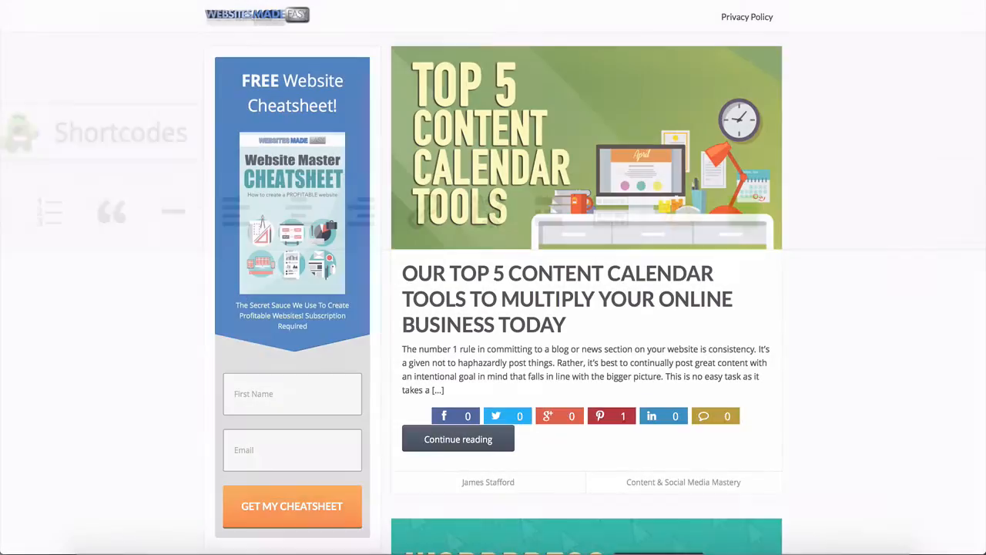
- Examine how the posts, their header images and excerpts are laid out on the example blog page
{"action": "scroll", "coordinate": [493, 277], "scroll_direction": "down", "scroll_amount": 3}
{"action": "scroll", "coordinate": [494, 277], "scroll_direction": "down", "scroll_amount": 3}
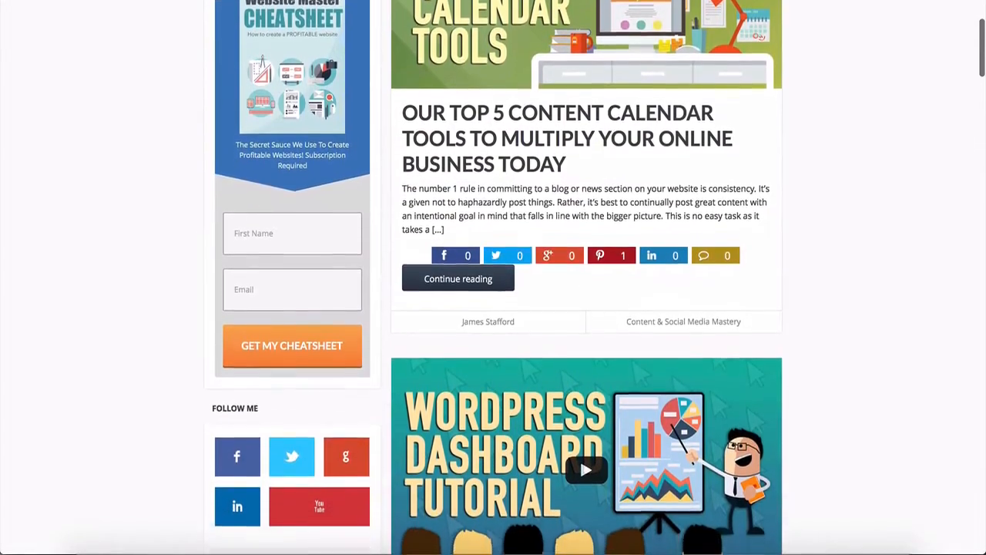
{"action": "scroll", "coordinate": [493, 277], "scroll_direction": "down", "scroll_amount": 2}
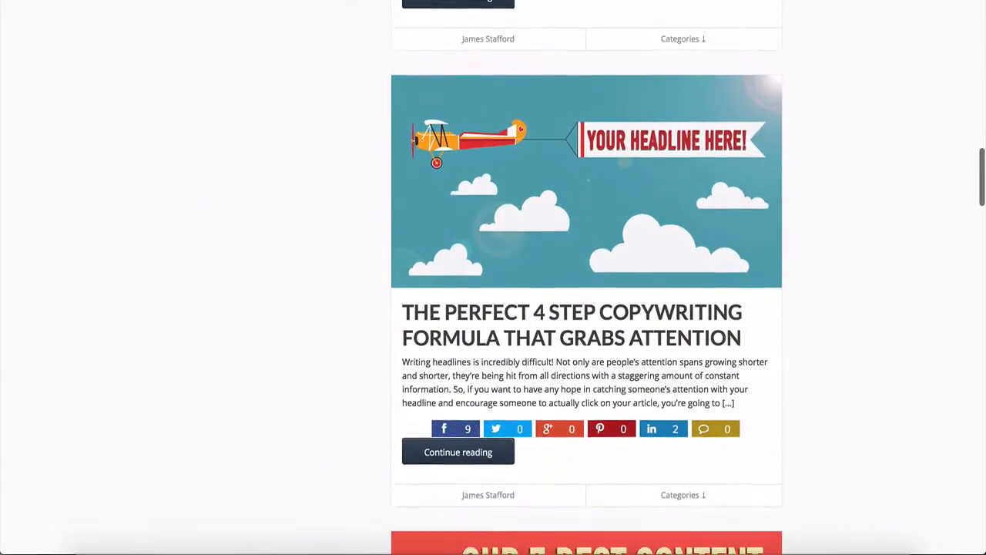
{"action": "scroll", "coordinate": [493, 277], "scroll_direction": "down", "scroll_amount": 1}
{"action": "scroll", "coordinate": [493, 277], "scroll_direction": "down", "scroll_amount": 3}
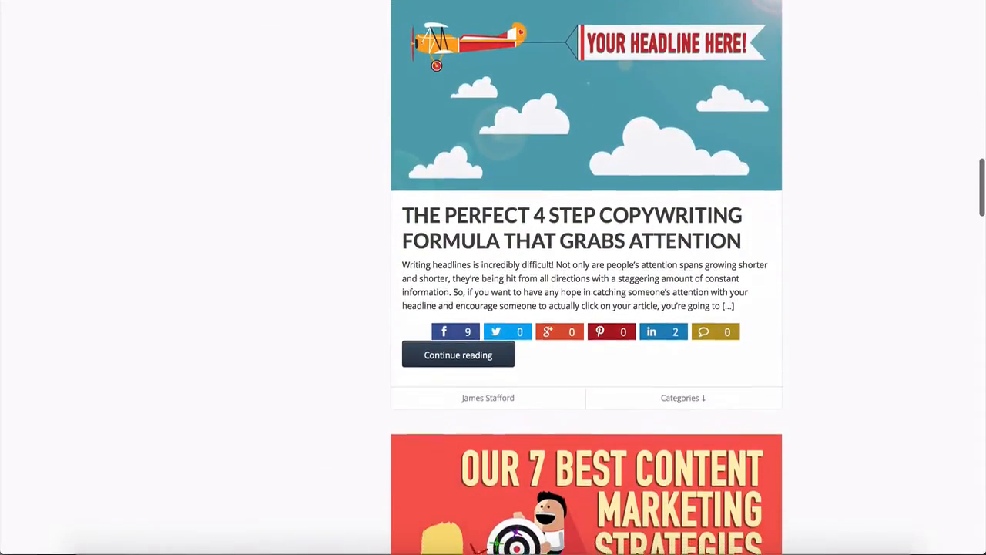
{"action": "scroll", "coordinate": [493, 277], "scroll_direction": "down", "scroll_amount": 1}
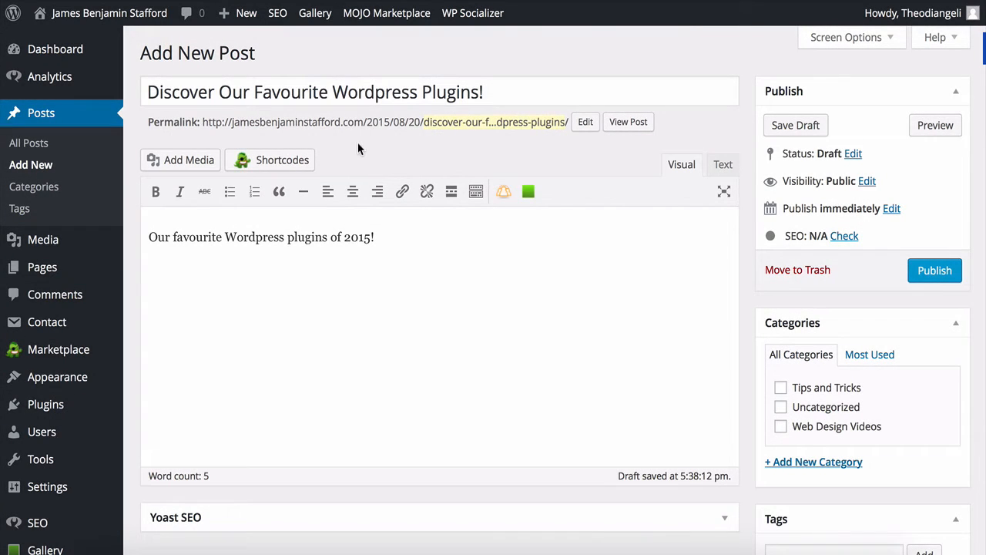
- Insert the Top-7-WordPress-Plugins.jpg image from the media library into the post
{"action": "left_click", "coordinate": [179, 162]}
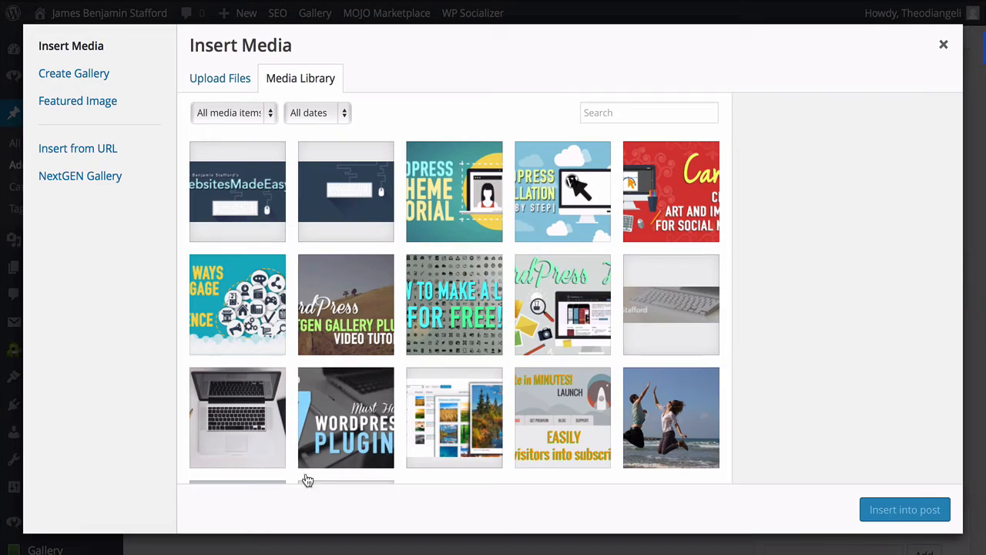
{"action": "left_click", "coordinate": [333, 436]}
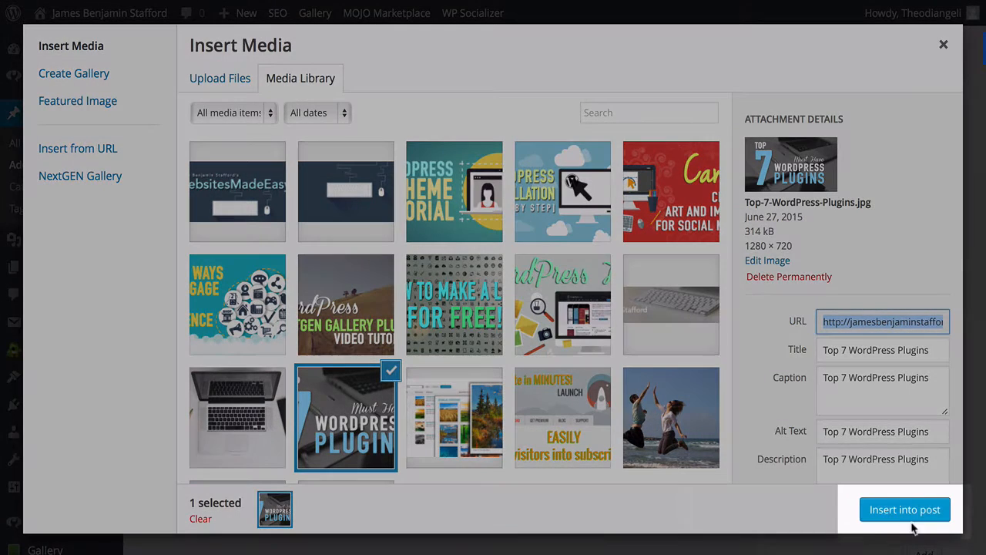
{"action": "left_click", "coordinate": [929, 522]}
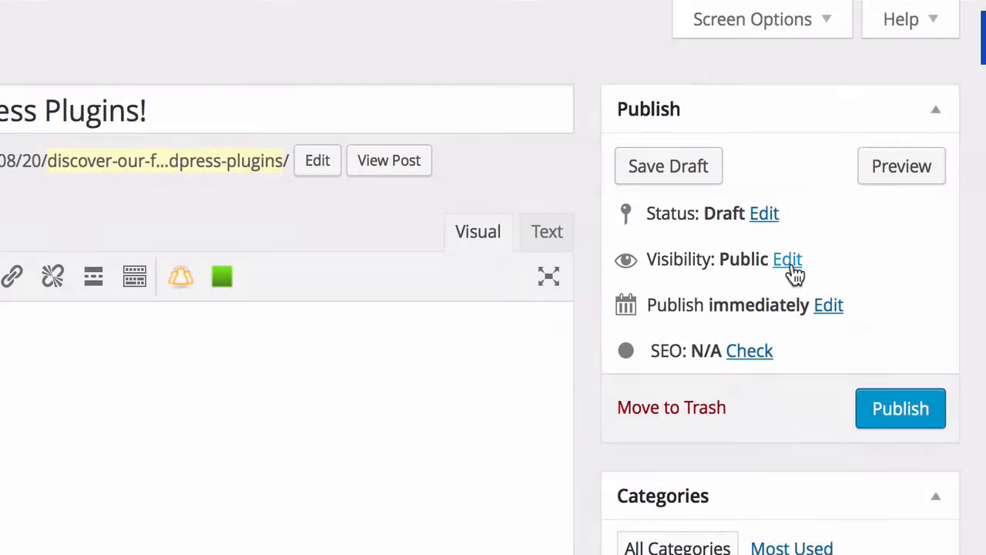
- Try the Password protected and Private visibility options for the post, and open its publish date for editing
{"action": "left_click", "coordinate": [792, 263]}
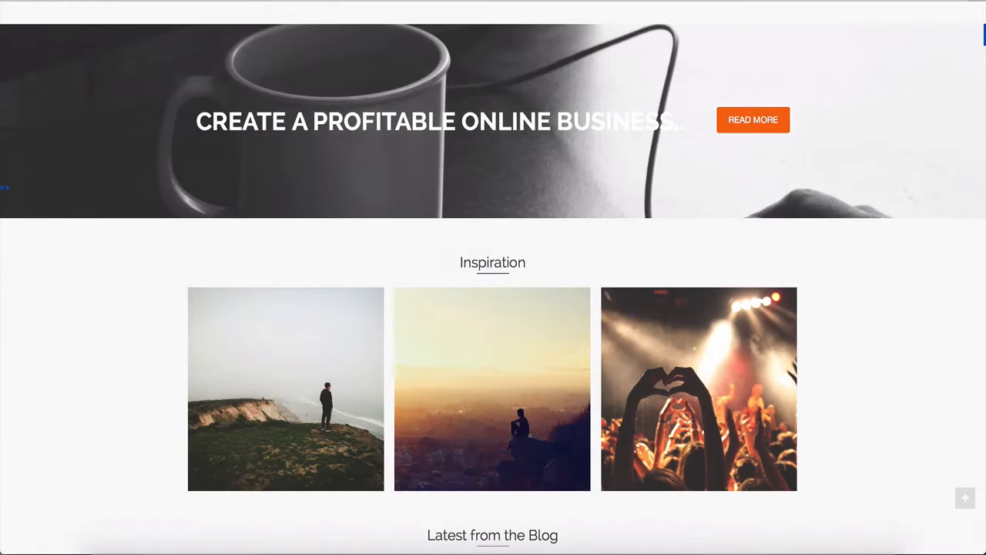
{"action": "scroll", "coordinate": [493, 308], "scroll_direction": "down", "scroll_amount": 2}
{"action": "scroll", "coordinate": [493, 309], "scroll_direction": "down", "scroll_amount": 3}
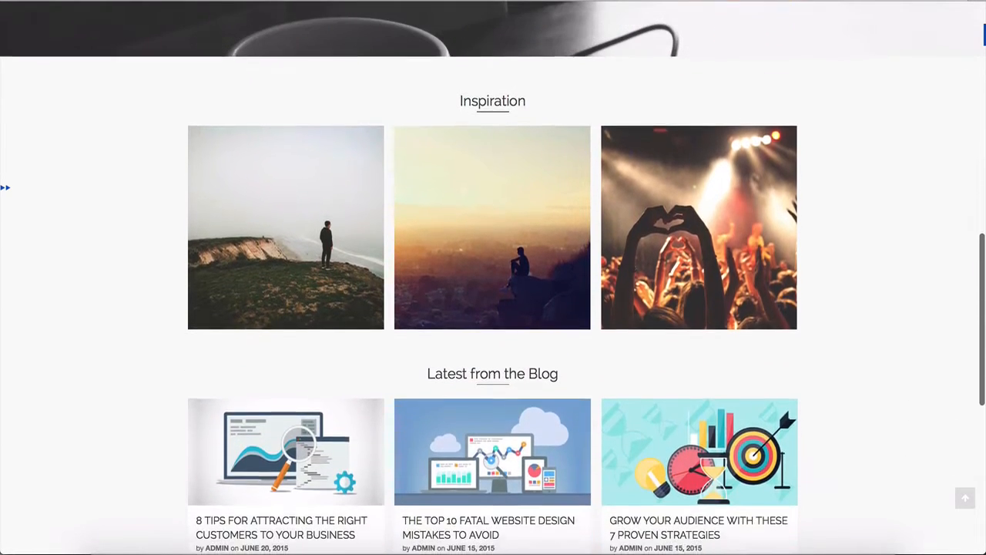
{"action": "scroll", "coordinate": [494, 278], "scroll_direction": "down", "scroll_amount": 3}
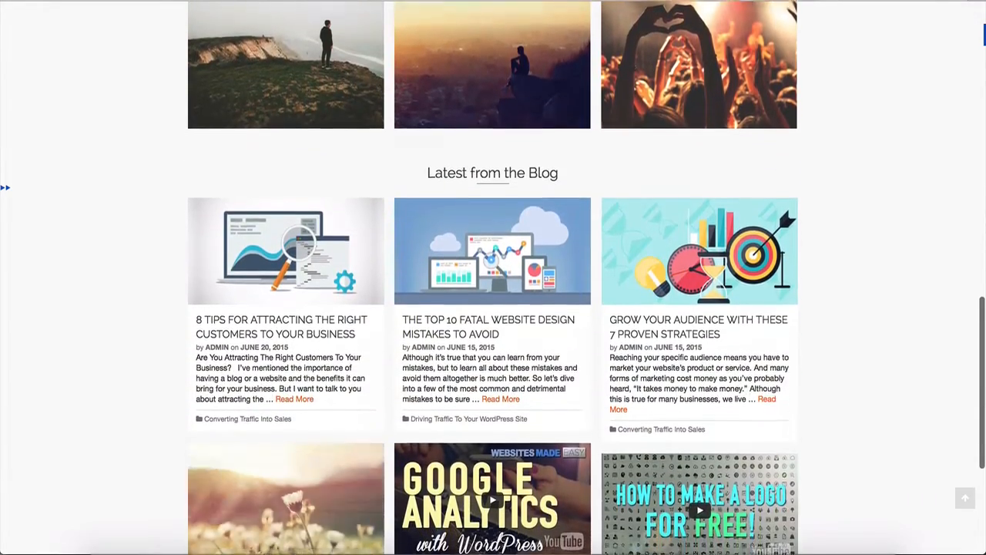
{"action": "scroll", "coordinate": [493, 278], "scroll_direction": "down", "scroll_amount": 1}
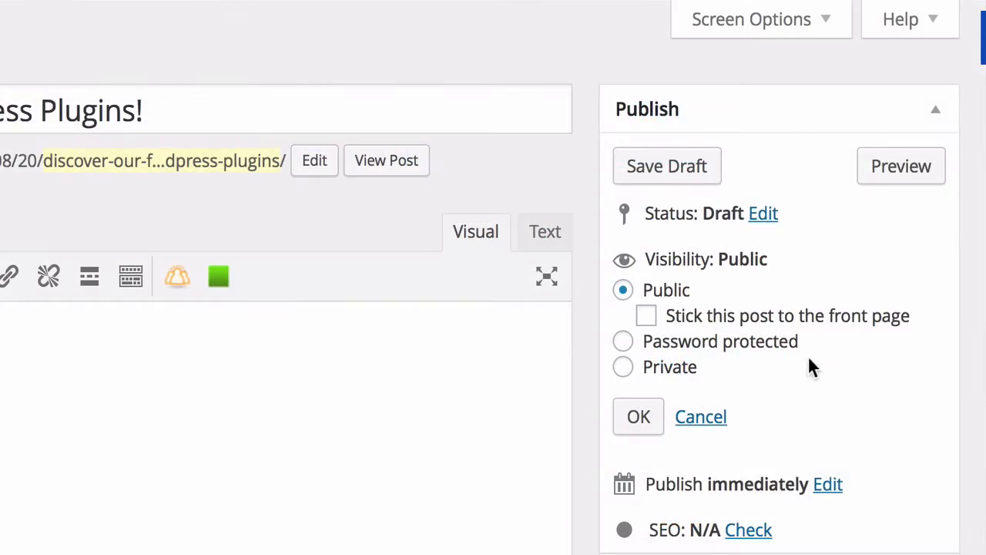
{"action": "left_click", "coordinate": [634, 343]}
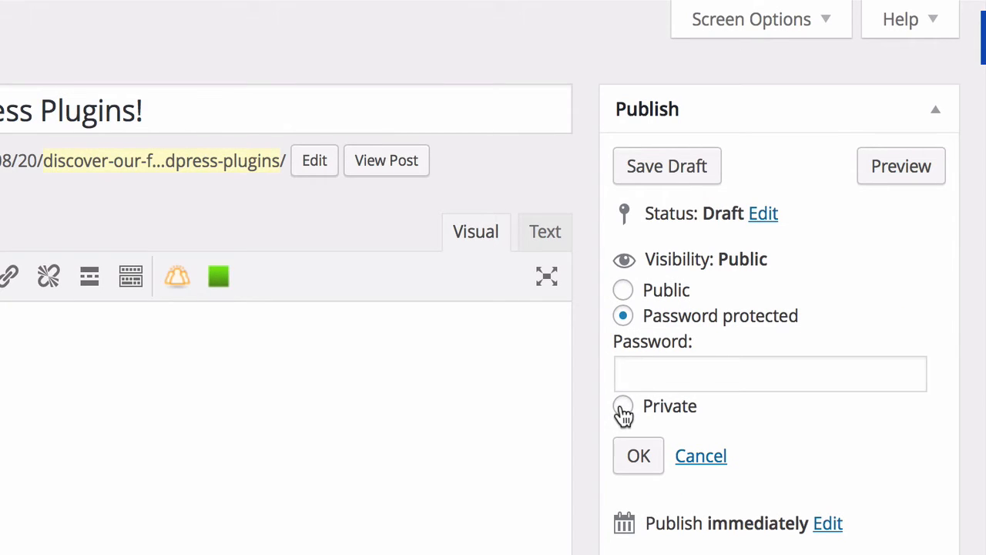
{"action": "left_click", "coordinate": [623, 411]}
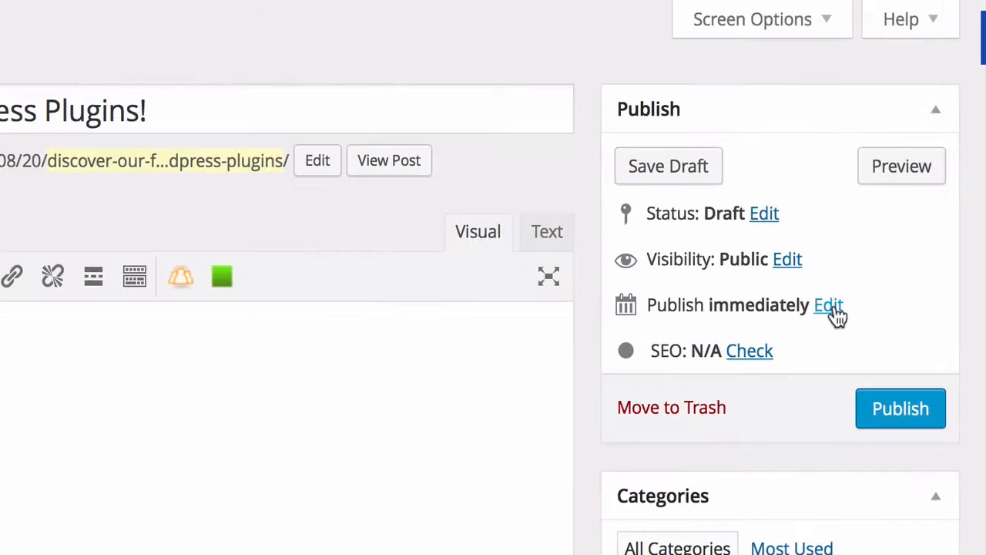
{"action": "left_click", "coordinate": [830, 307]}
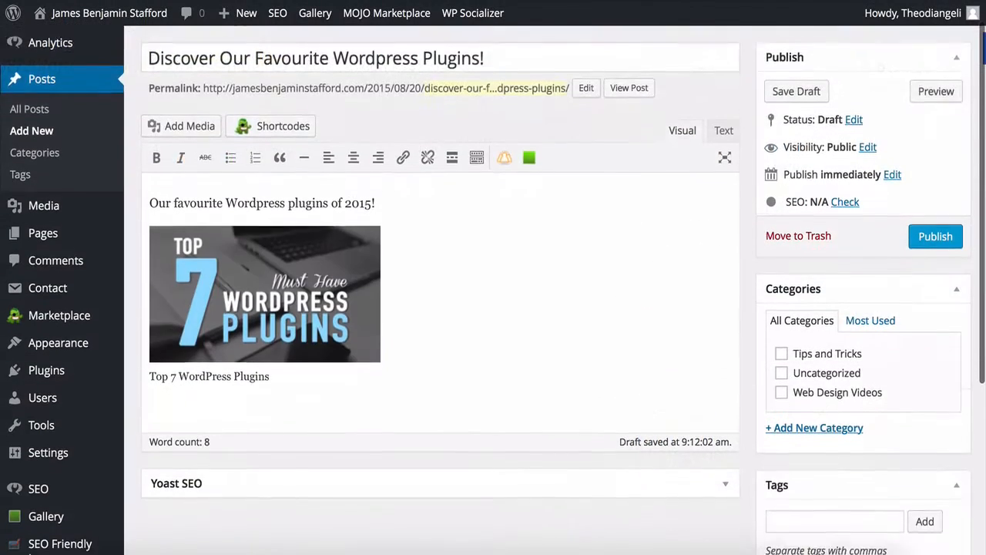
- Set Top-7-WordPress-Plugins.jpg from the media library as the post's featured image
{"action": "scroll", "coordinate": [493, 308], "scroll_direction": "down", "scroll_amount": 5}
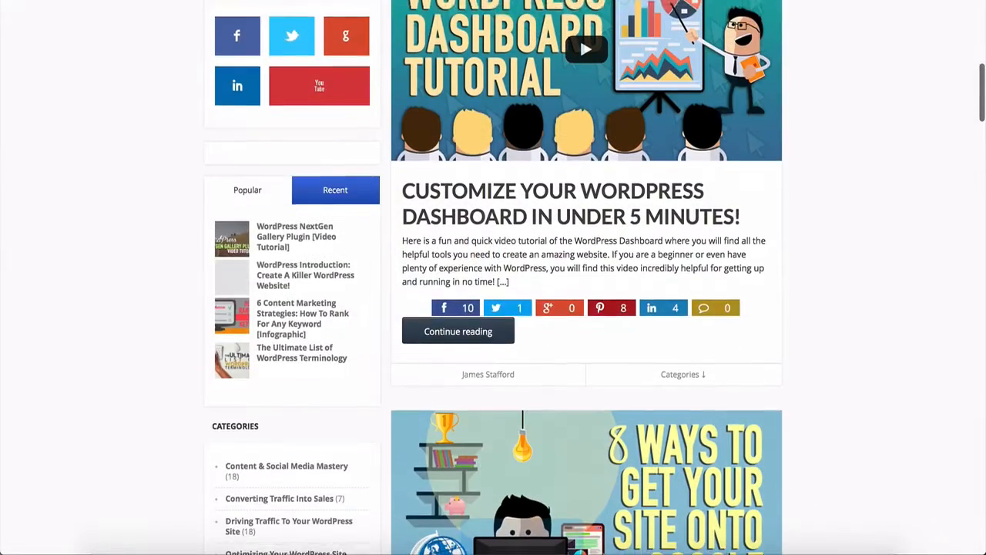
{"action": "scroll", "coordinate": [493, 308], "scroll_direction": "down", "scroll_amount": 2}
{"action": "scroll", "coordinate": [493, 308], "scroll_direction": "down", "scroll_amount": 4}
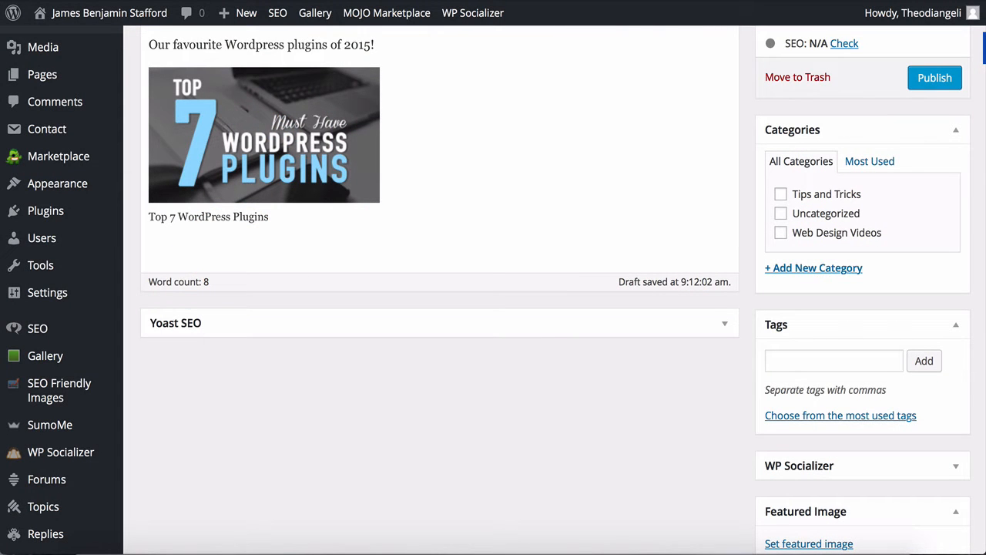
{"action": "scroll", "coordinate": [942, 214], "scroll_direction": "down", "scroll_amount": 3}
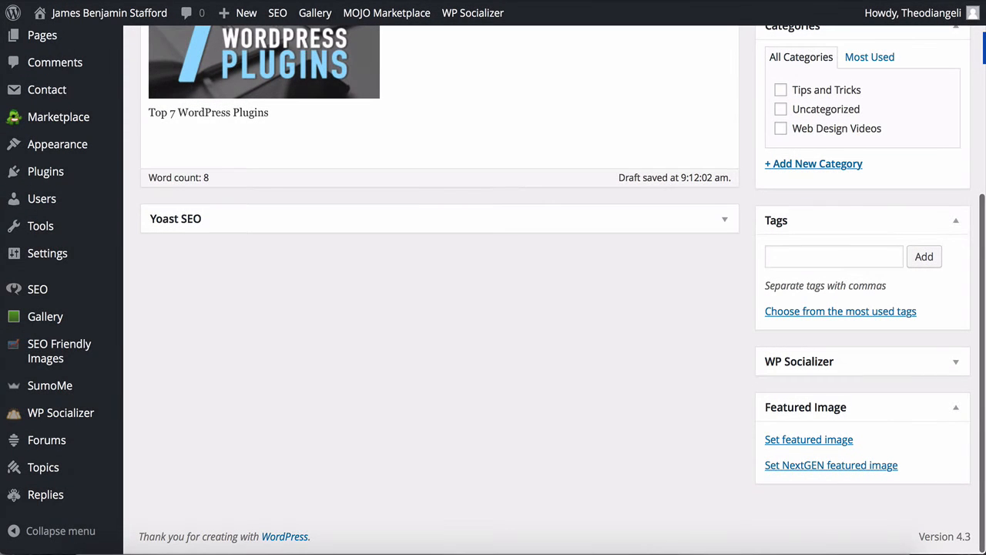
{"action": "scroll", "coordinate": [742, 256], "scroll_direction": "up", "scroll_amount": 1}
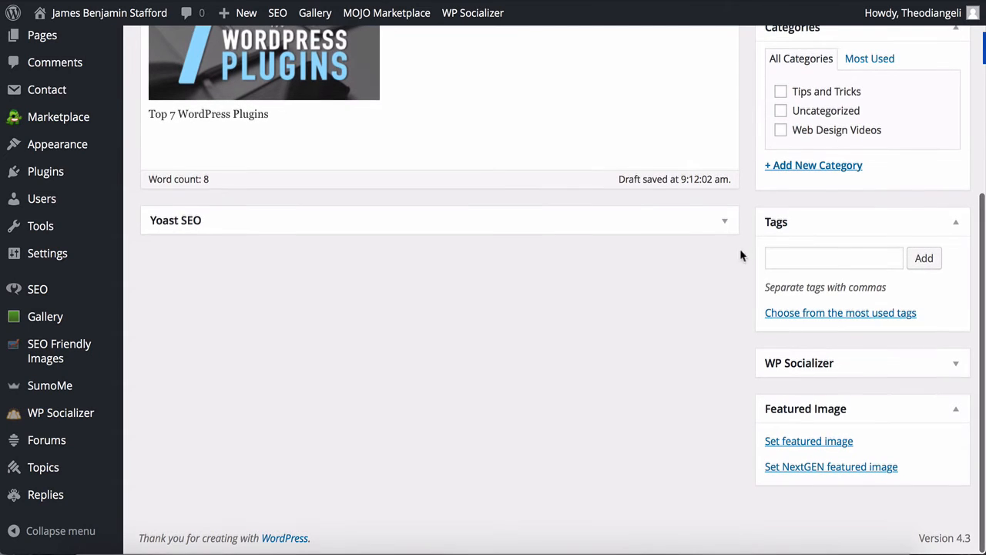
{"action": "left_click", "coordinate": [801, 442]}
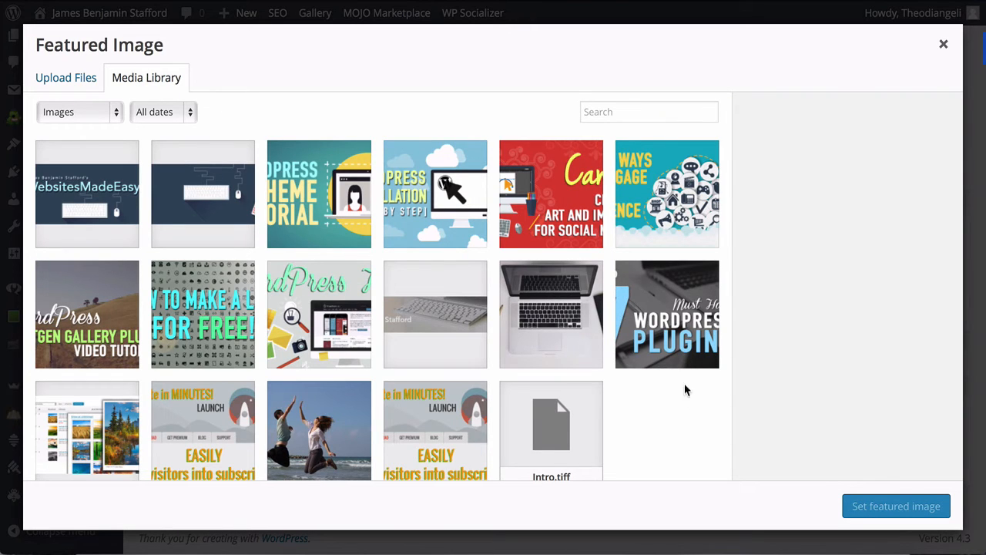
{"action": "left_click", "coordinate": [674, 341]}
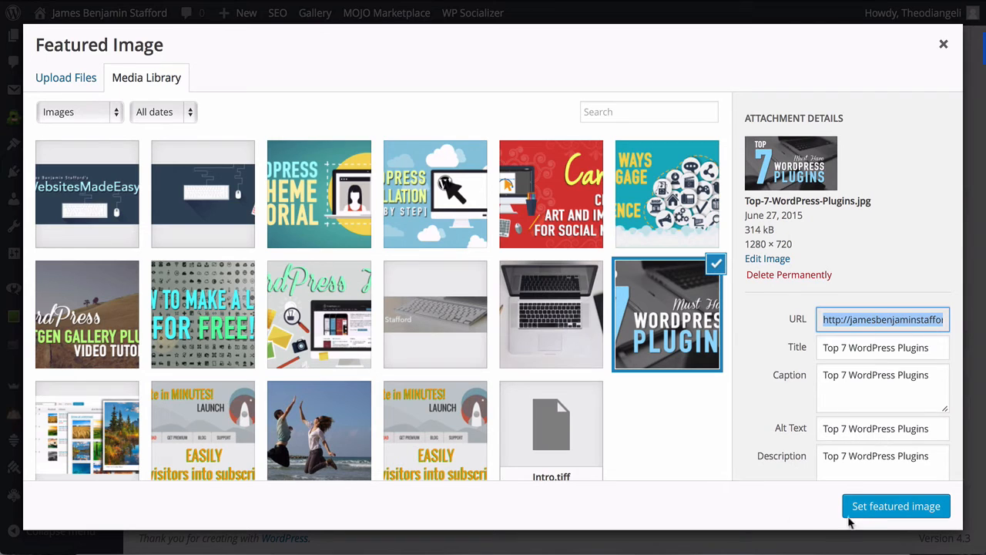
{"action": "left_click", "coordinate": [890, 509]}
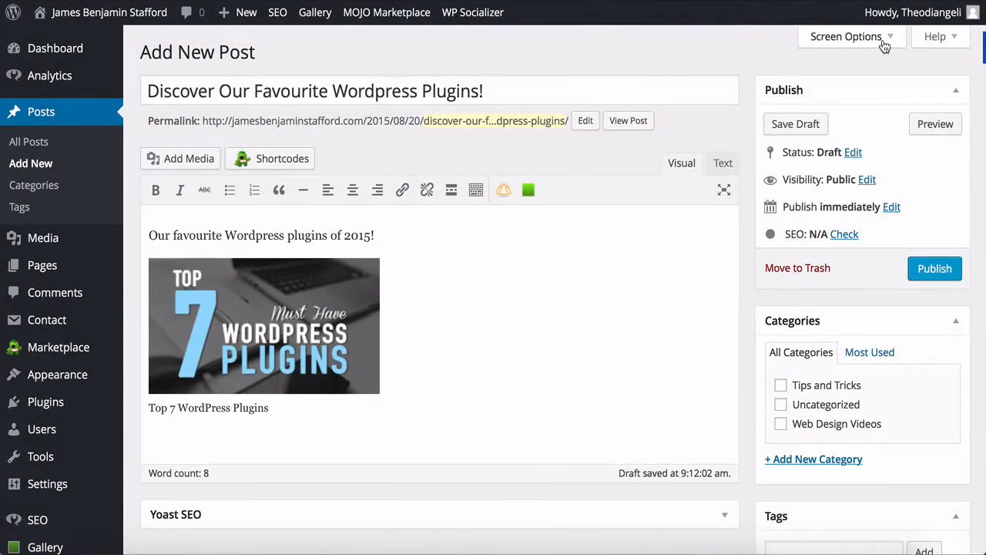
- Enable the Custom Fields box in the post editor's screen options
{"action": "left_click", "coordinate": [883, 44]}
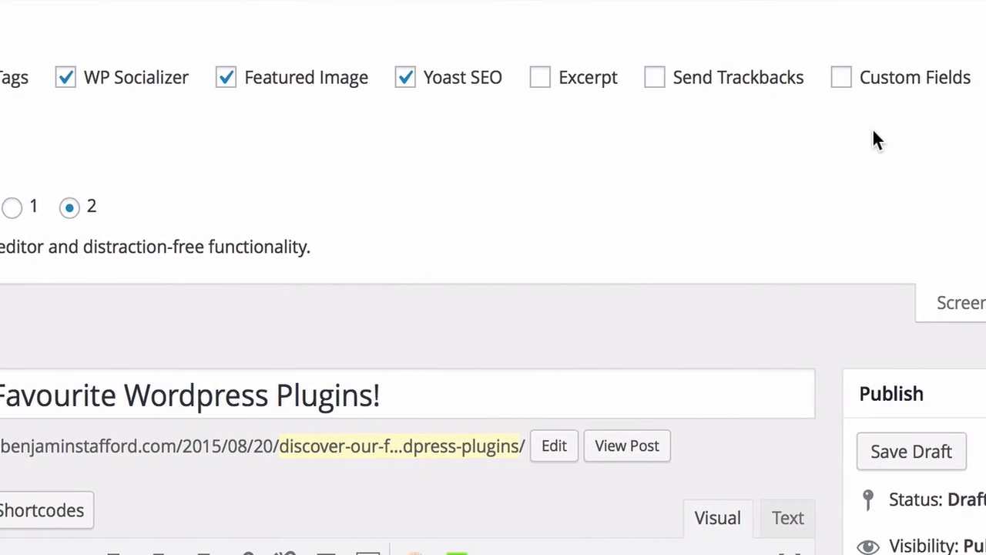
{"action": "left_click", "coordinate": [801, 78]}
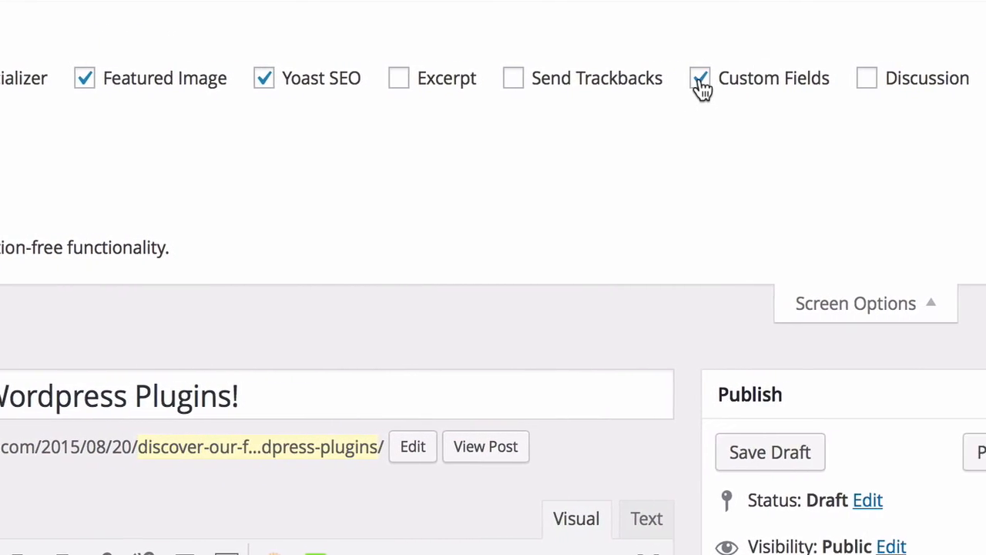
{"action": "left_click", "coordinate": [677, 78]}
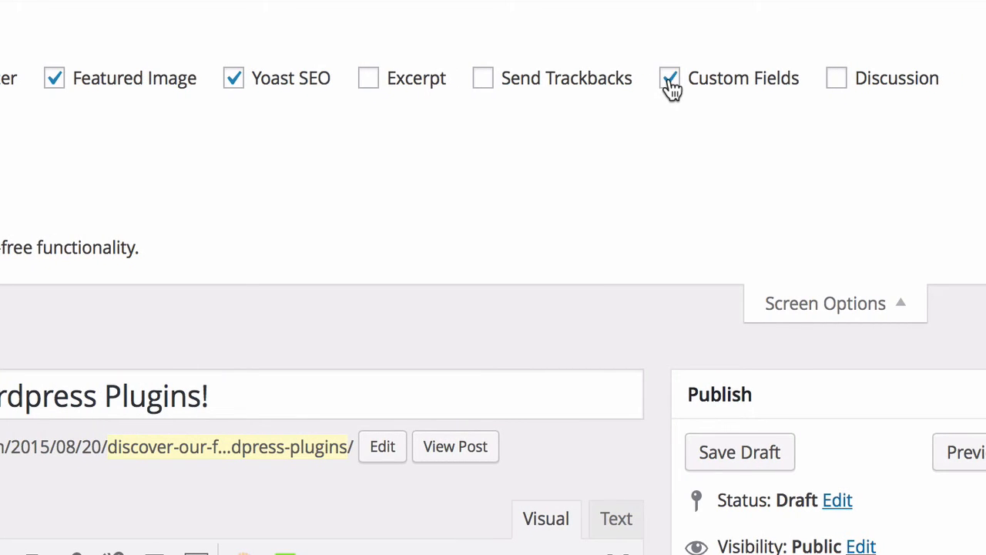